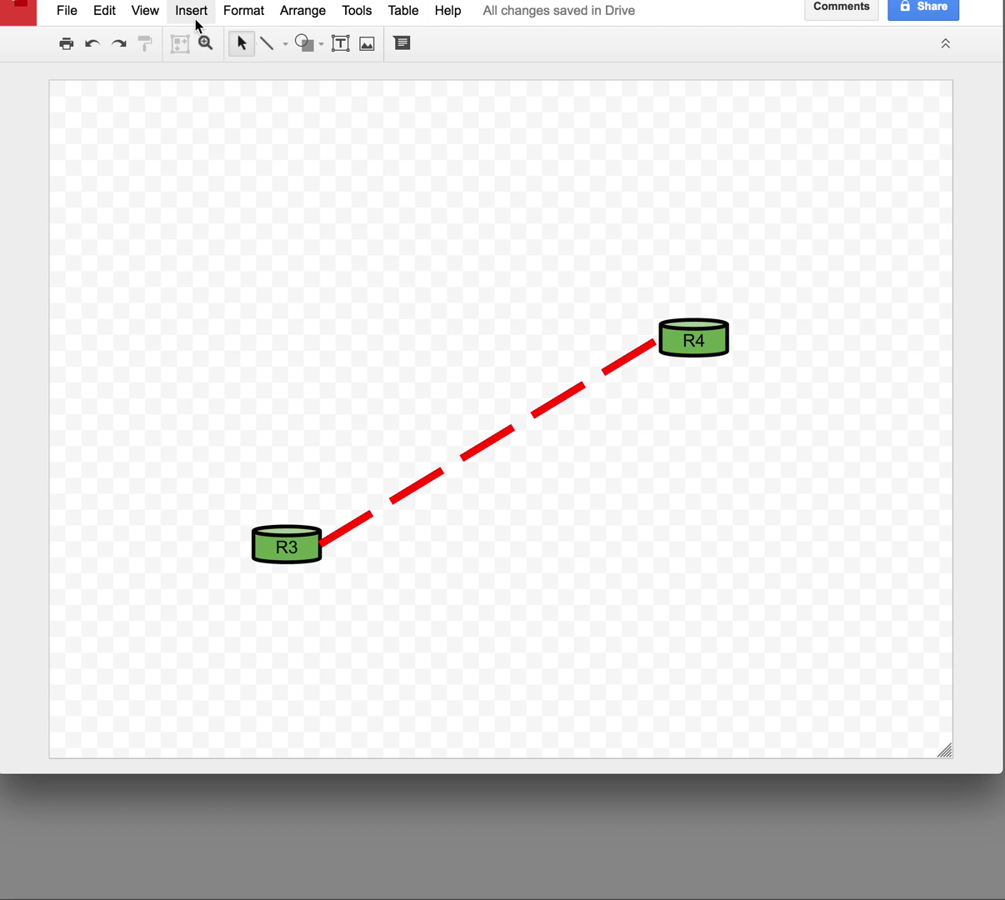
left_click(306, 48)
mouse_move(309, 75)
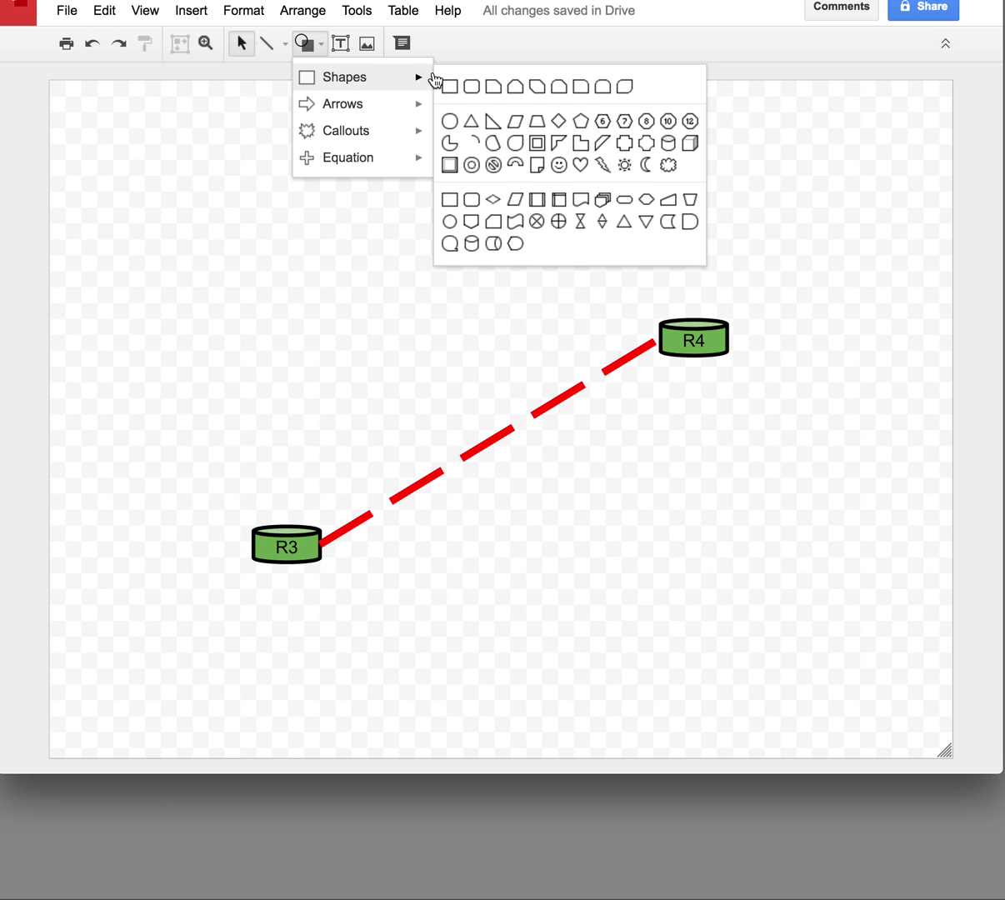
left_click(690, 147)
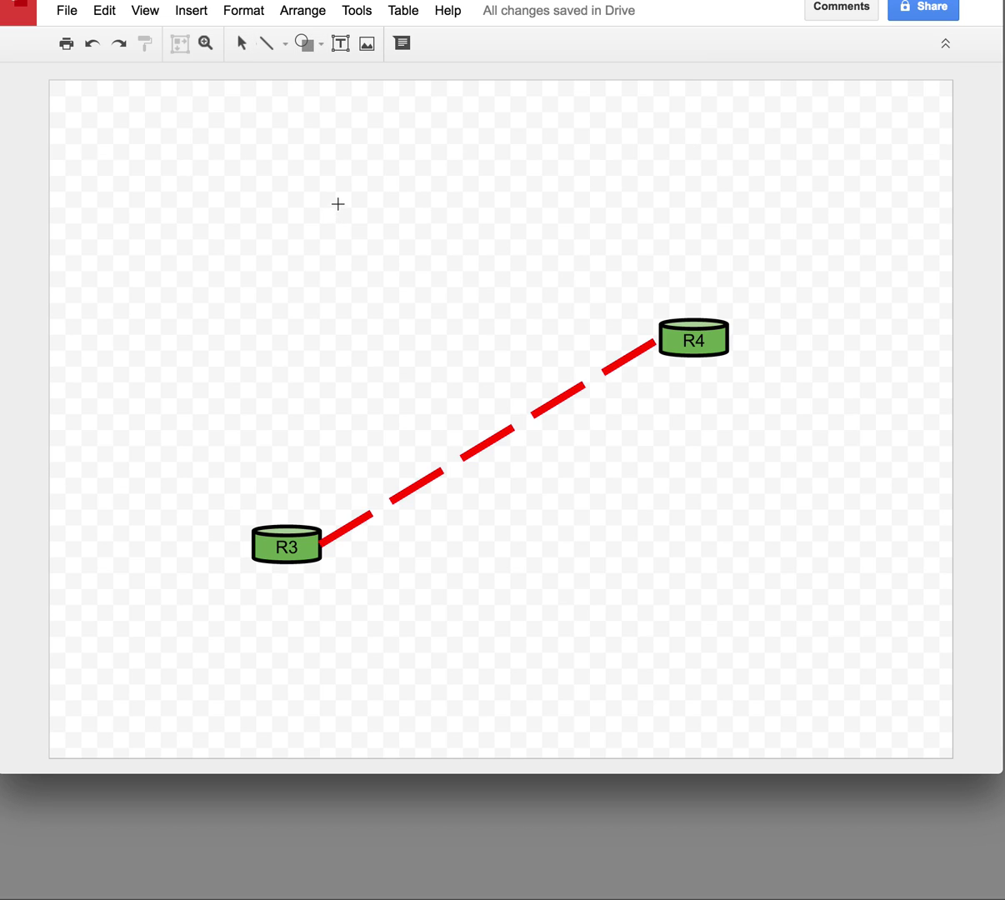
left_click_drag(336, 204, 400, 238)
left_click(421, 267)
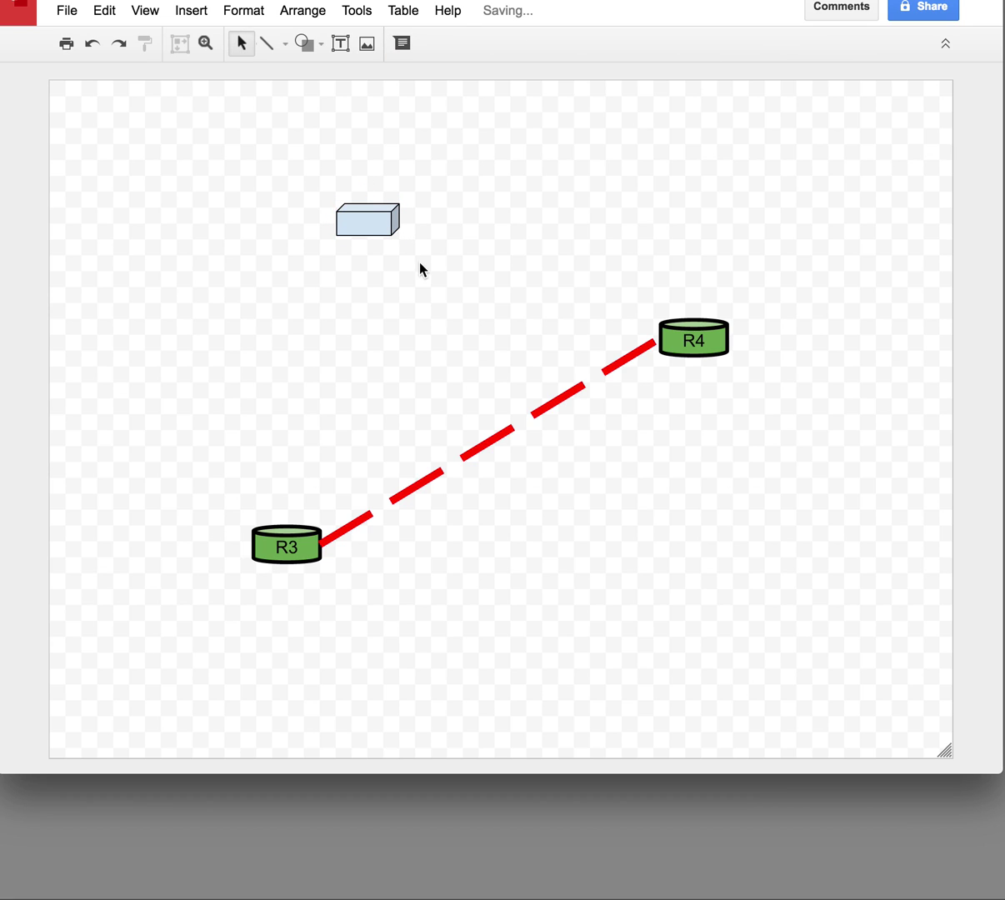
left_click(382, 227)
key("Delete")
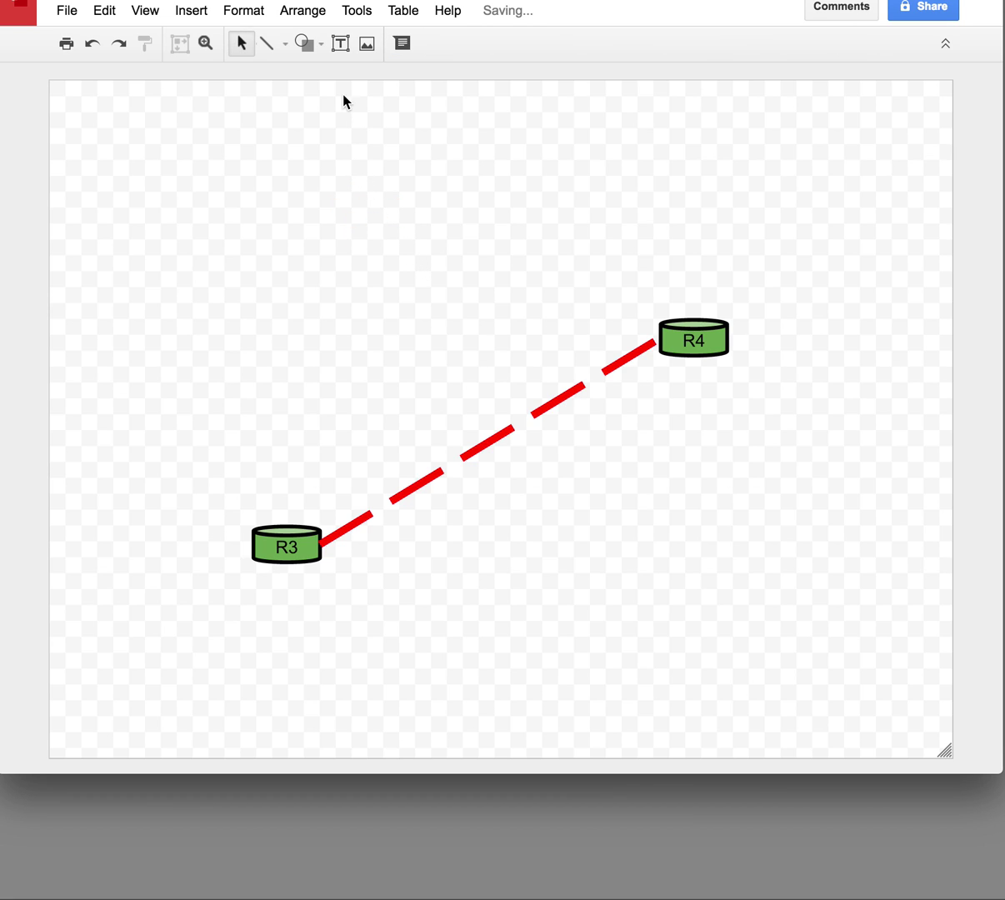
Step: Draw a cube shape to the right of router R4, matching the routers' width and height
left_click(315, 47)
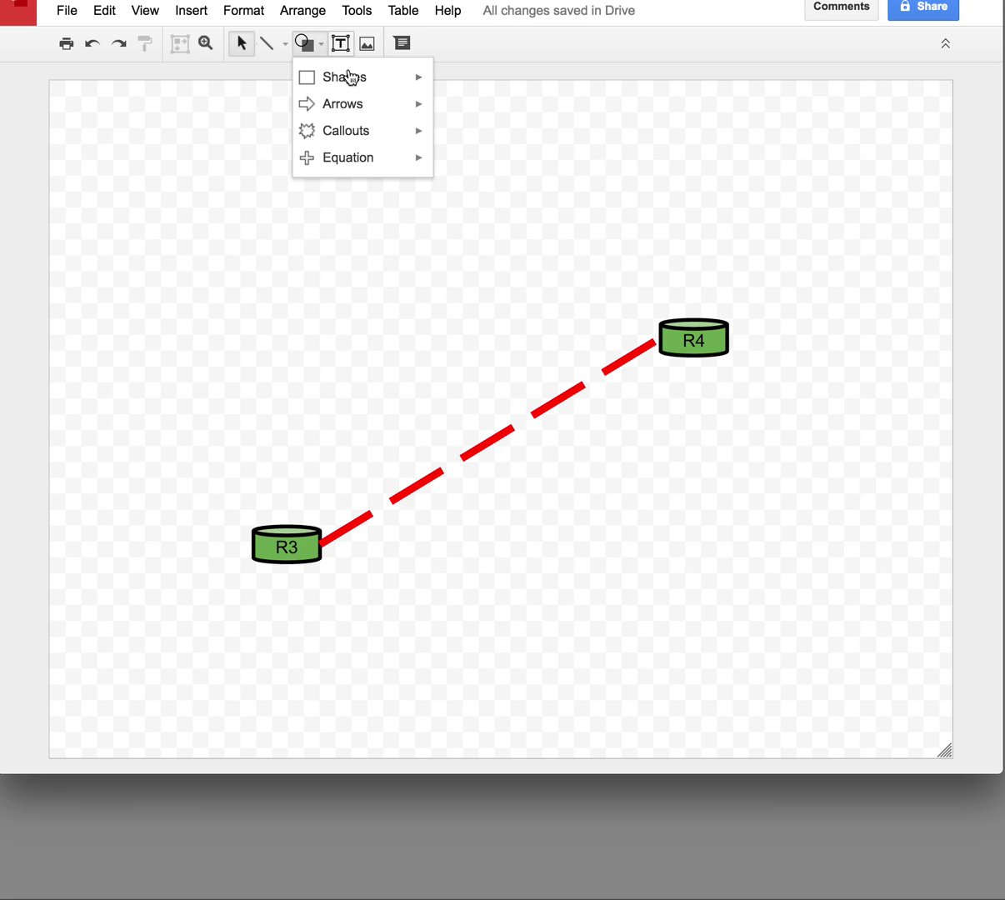
mouse_move(383, 81)
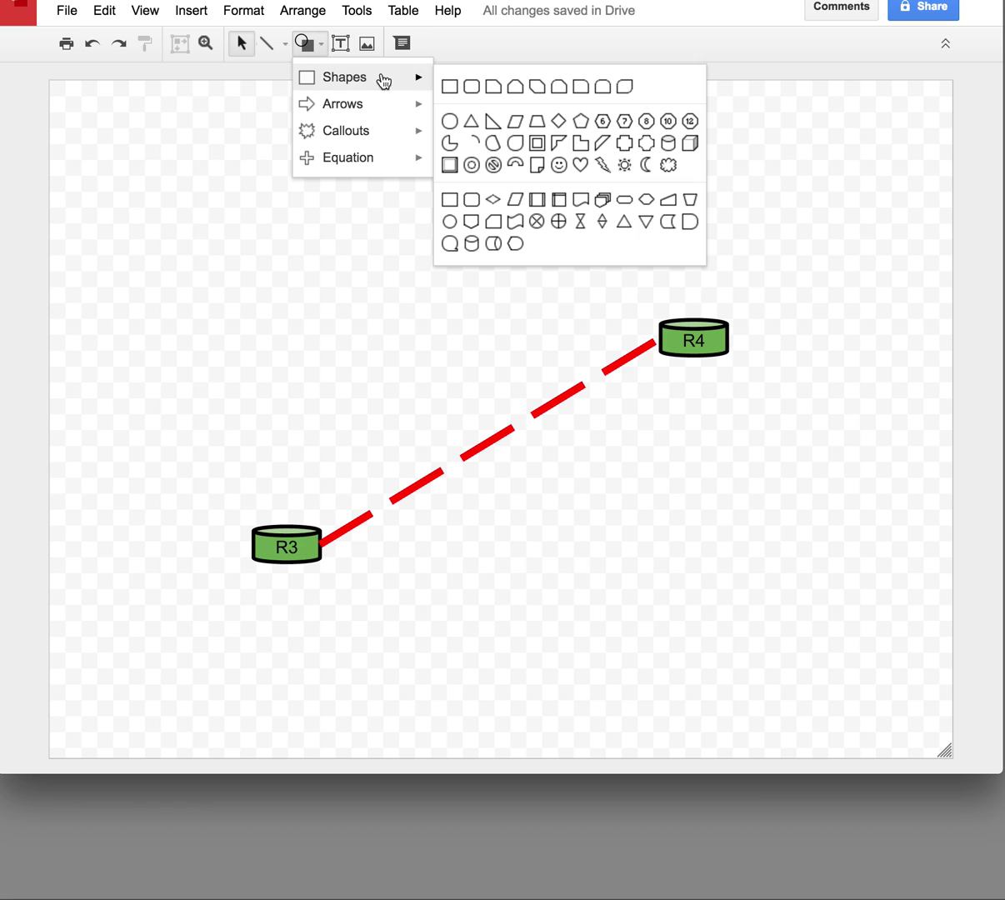
left_click(690, 143)
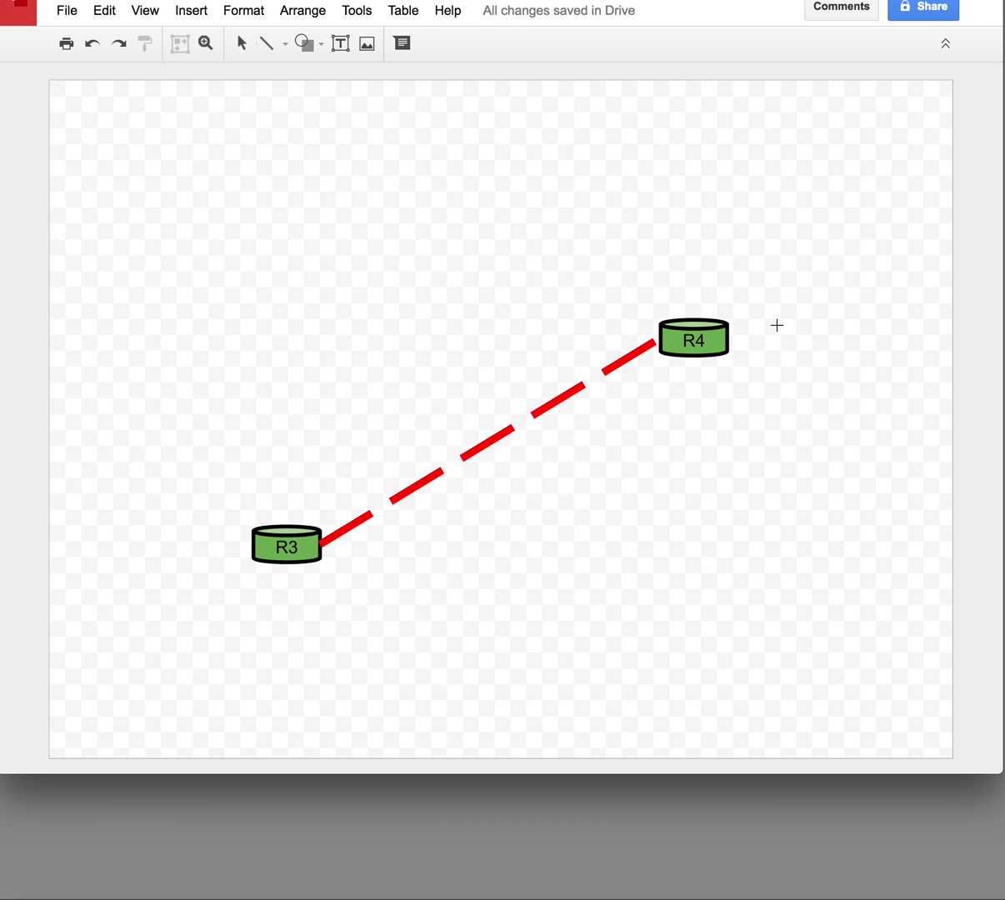
left_click_drag(779, 324, 842, 359)
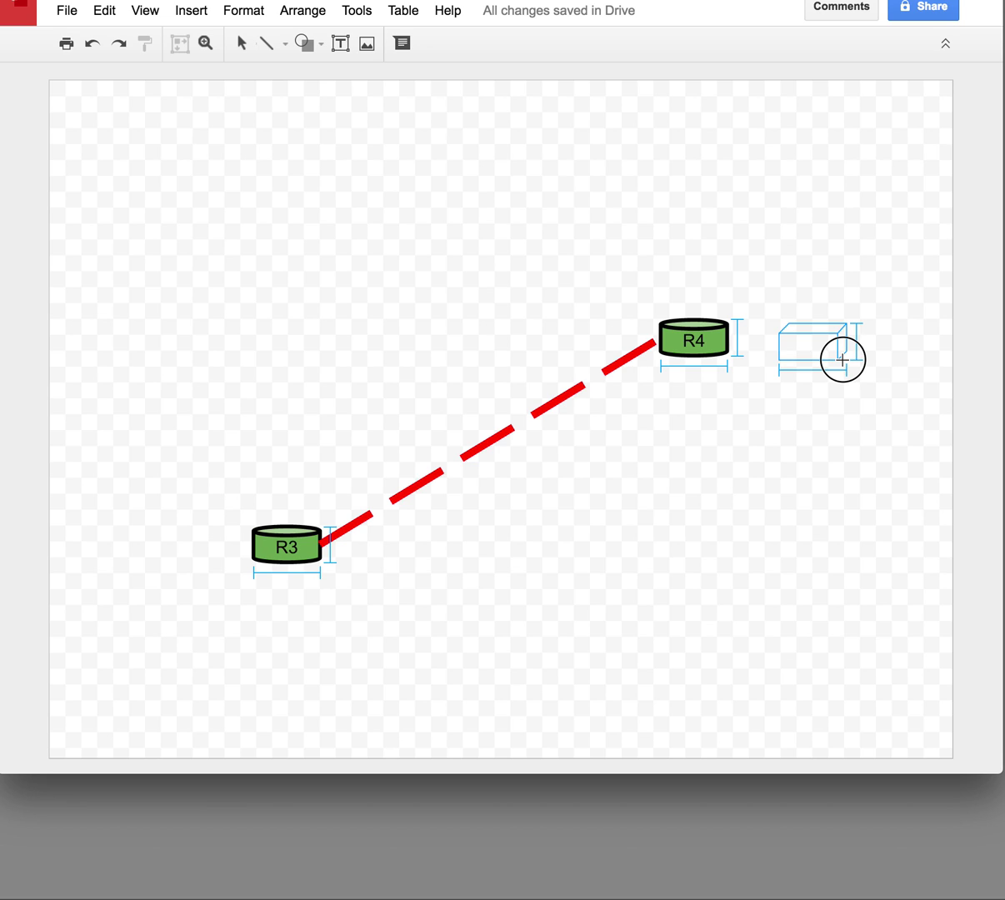
left_click_drag(842, 359, 844, 363)
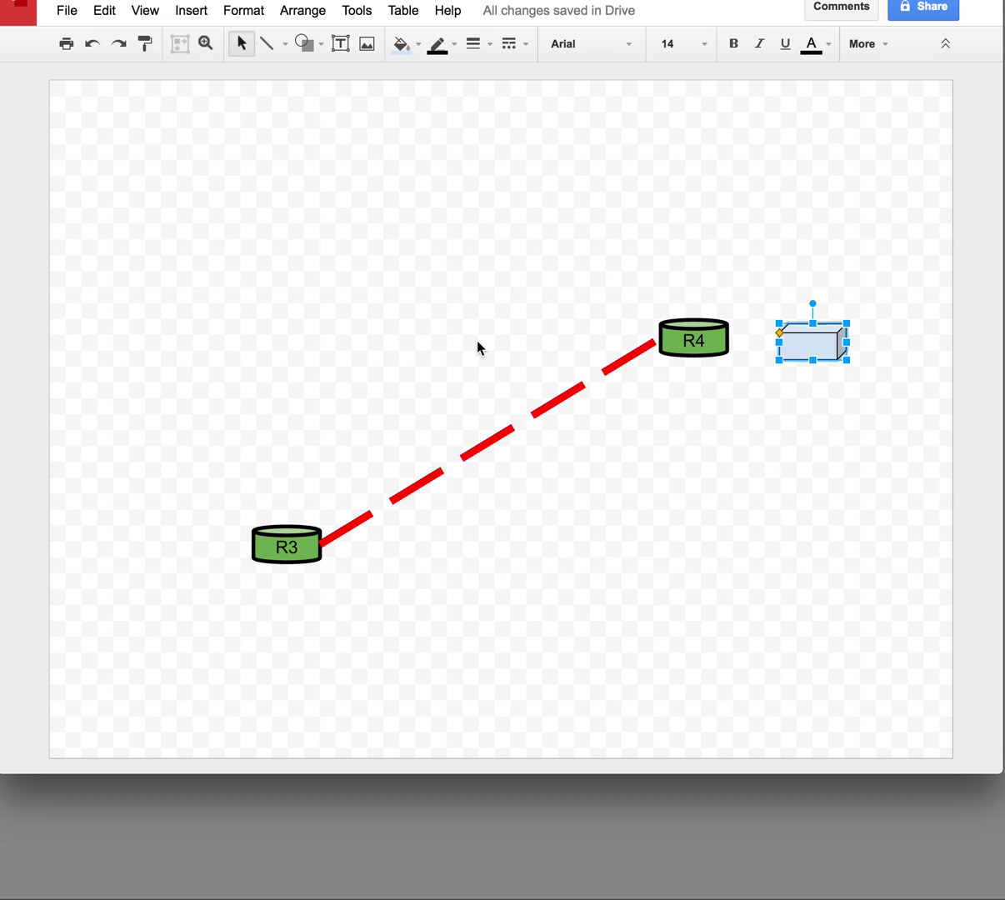
Step: Label the new cube Sw3
key("Return")
type("Sw")
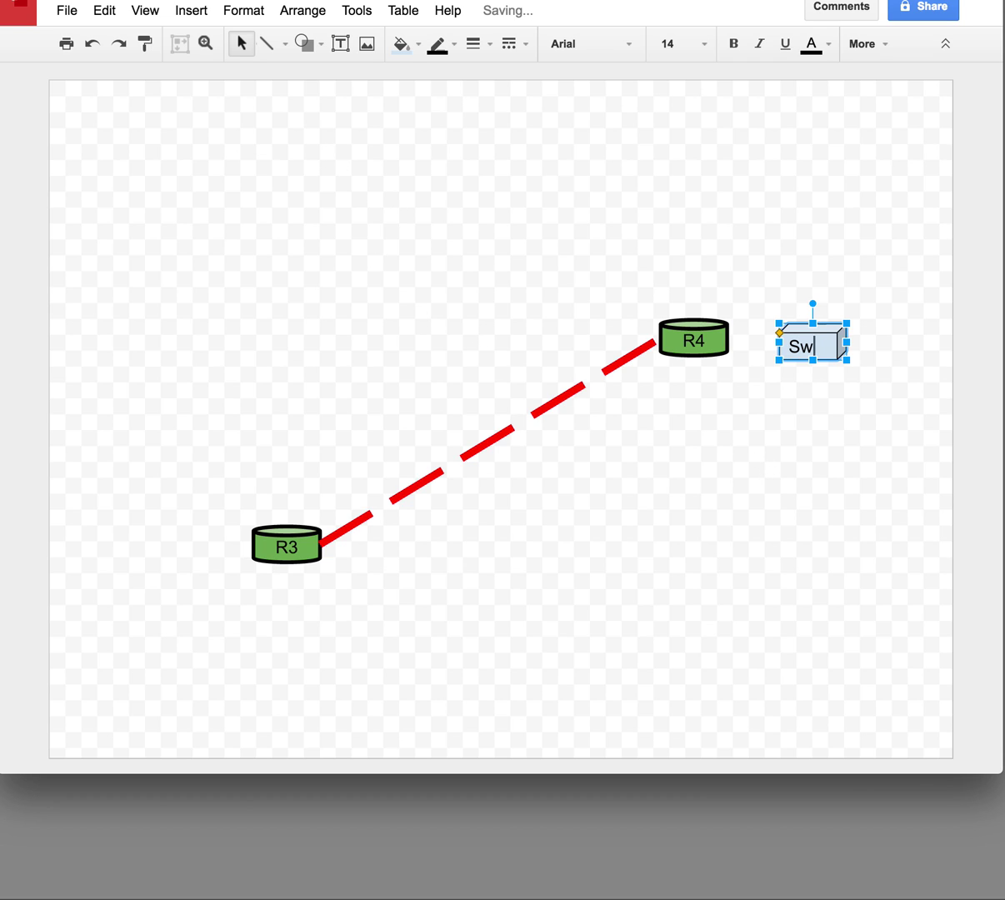
type("3")
left_click(486, 336)
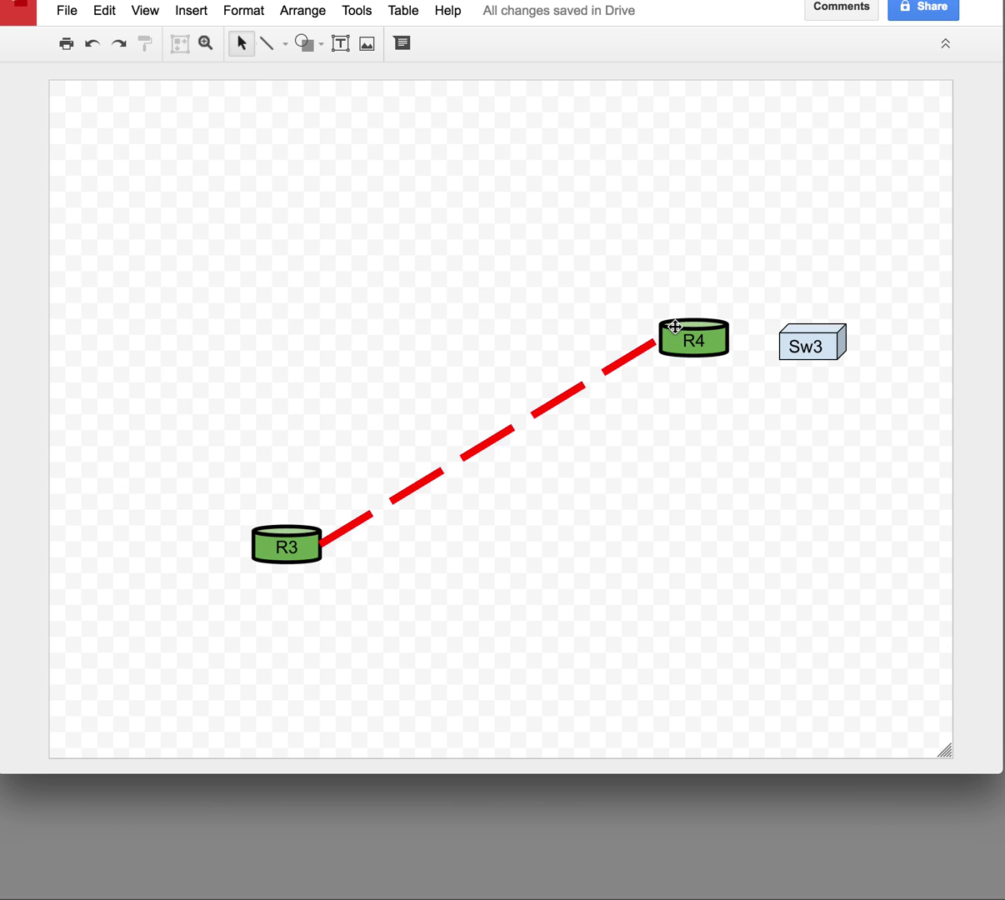
left_click(295, 534)
left_click(272, 233)
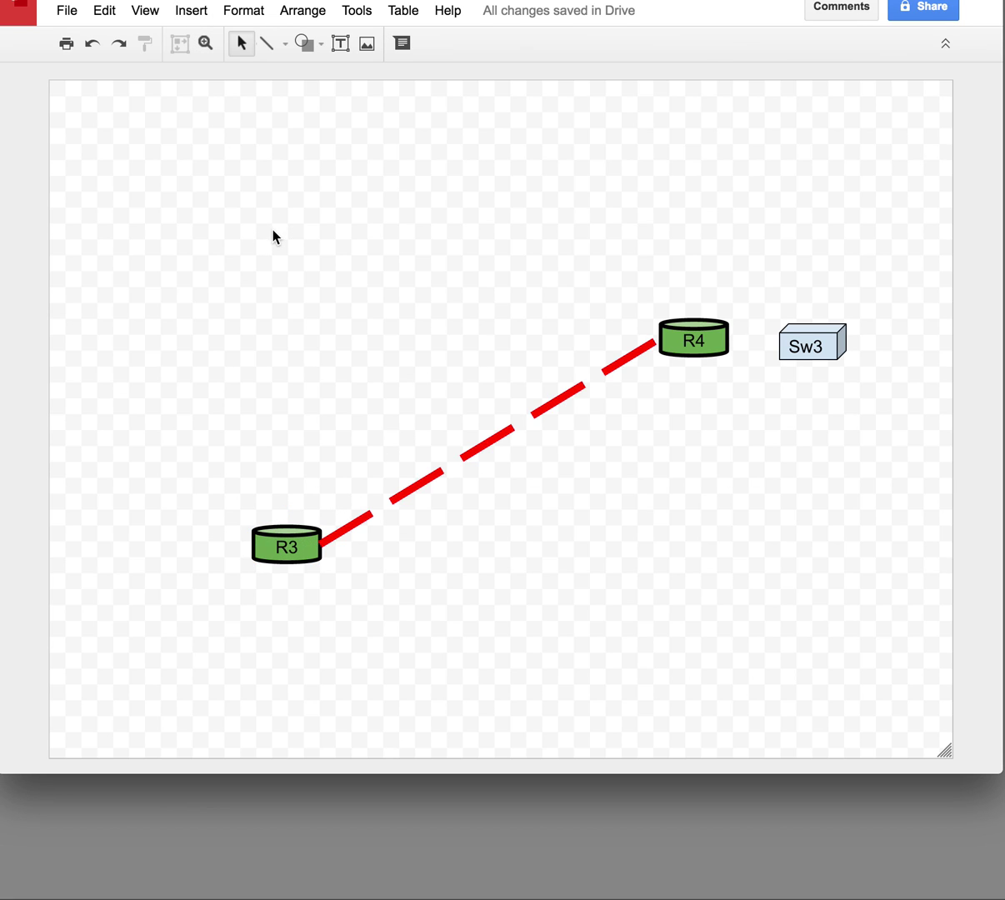
left_click(200, 16)
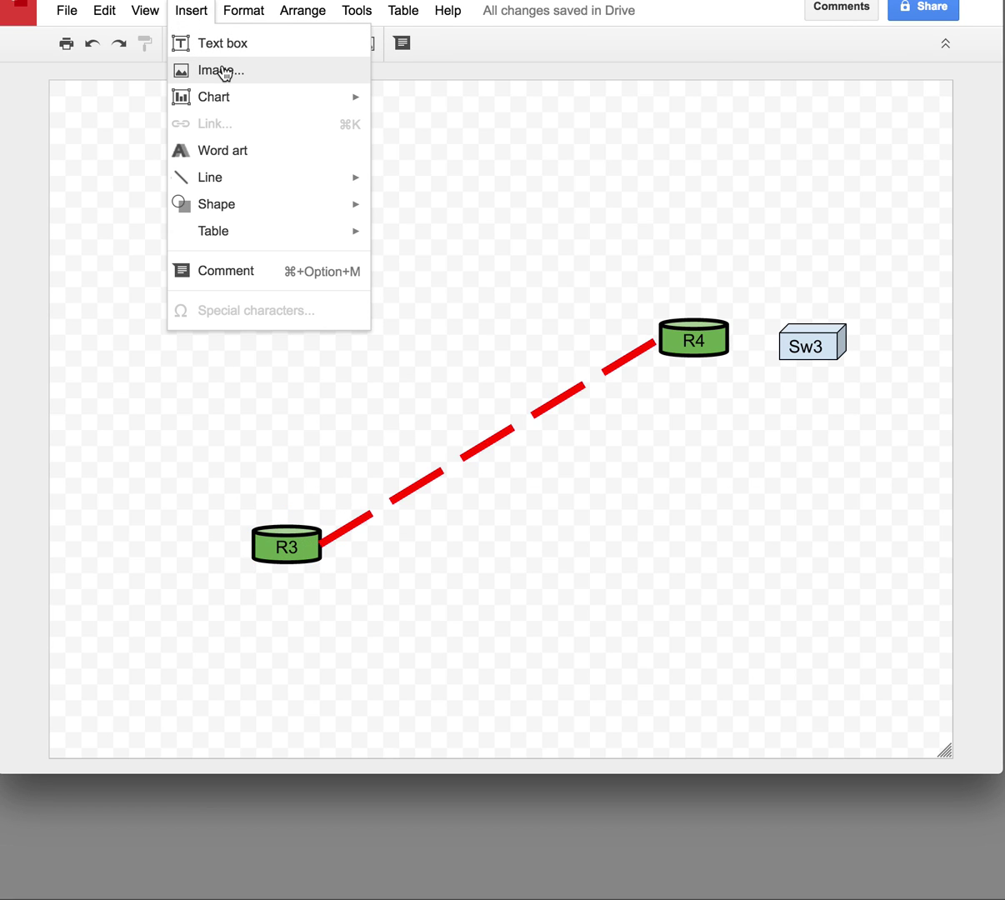
mouse_move(223, 95)
left_click(664, 425)
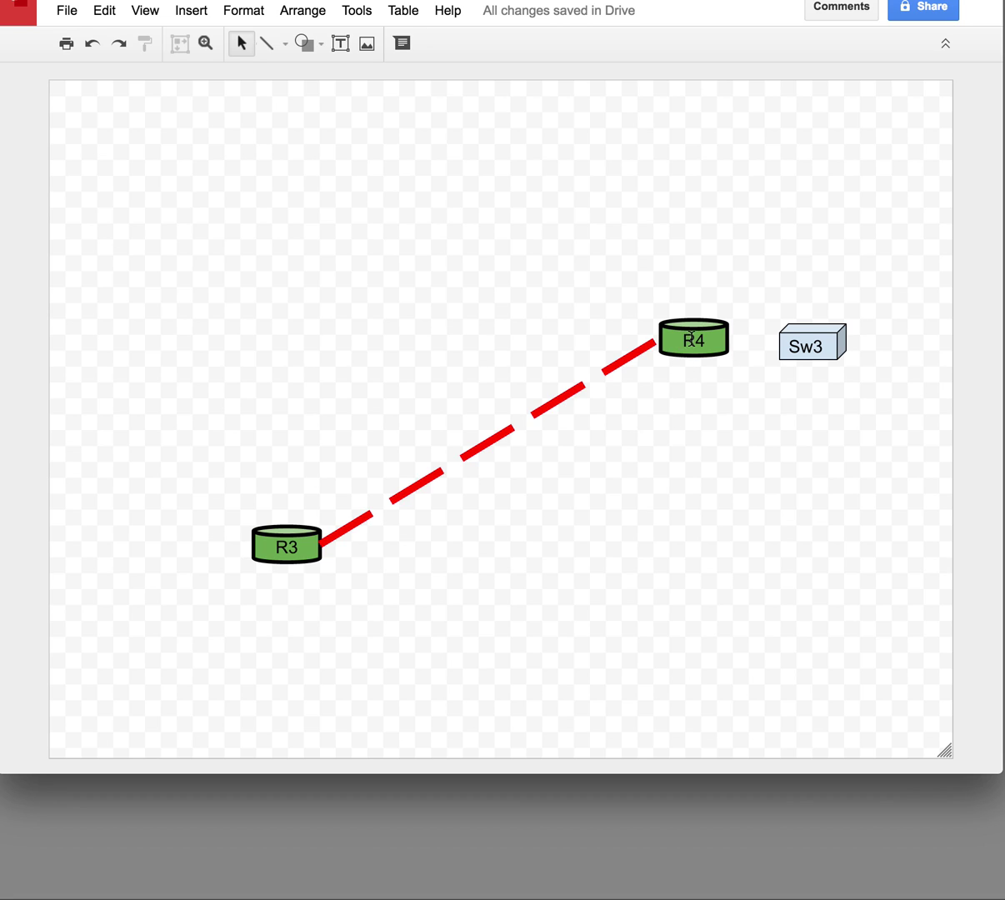
Step: Move router R4 directly above R3 and reattach the dashed line's R3 end to the top of Sw3
left_click_drag(682, 348, 278, 255)
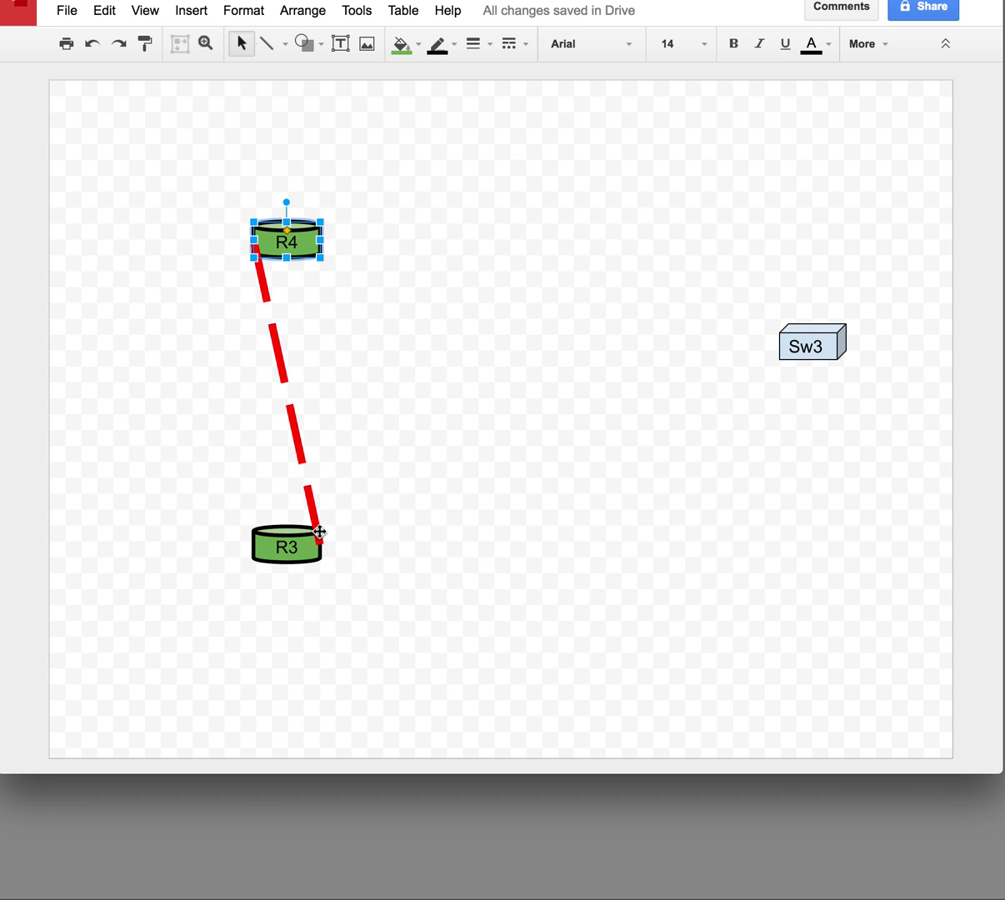
left_click(305, 462)
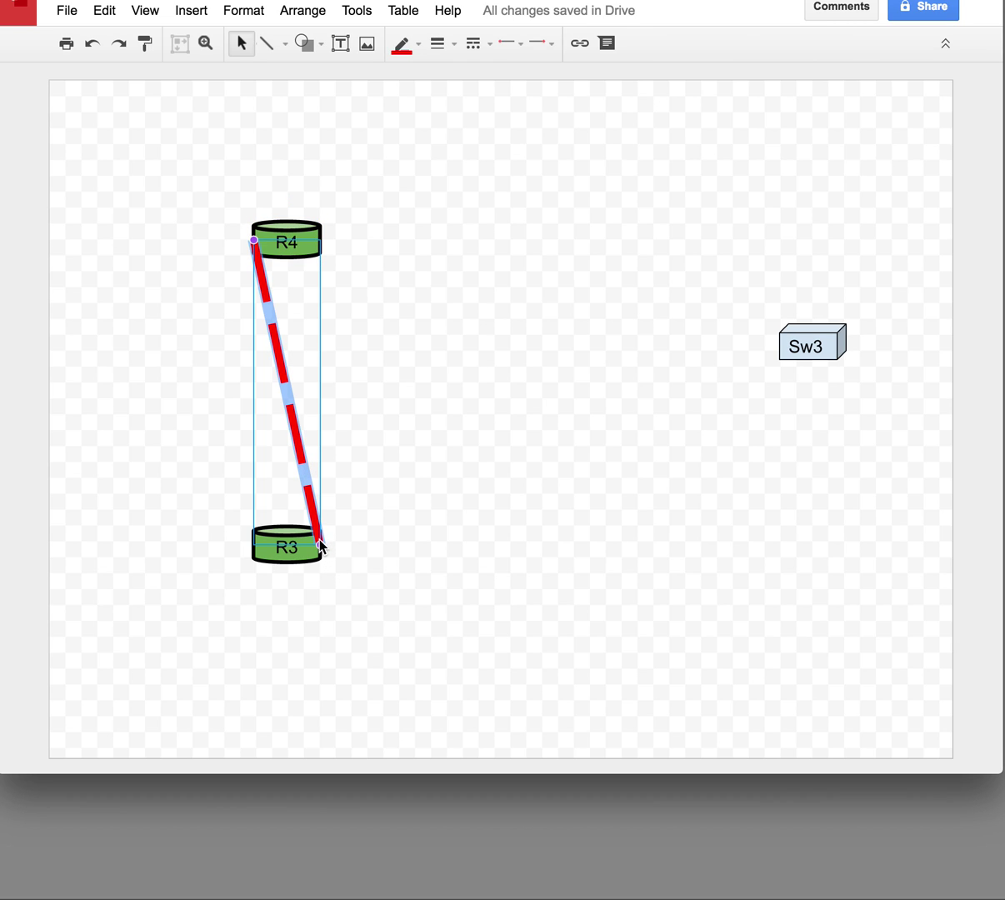
left_click_drag(321, 544, 820, 332)
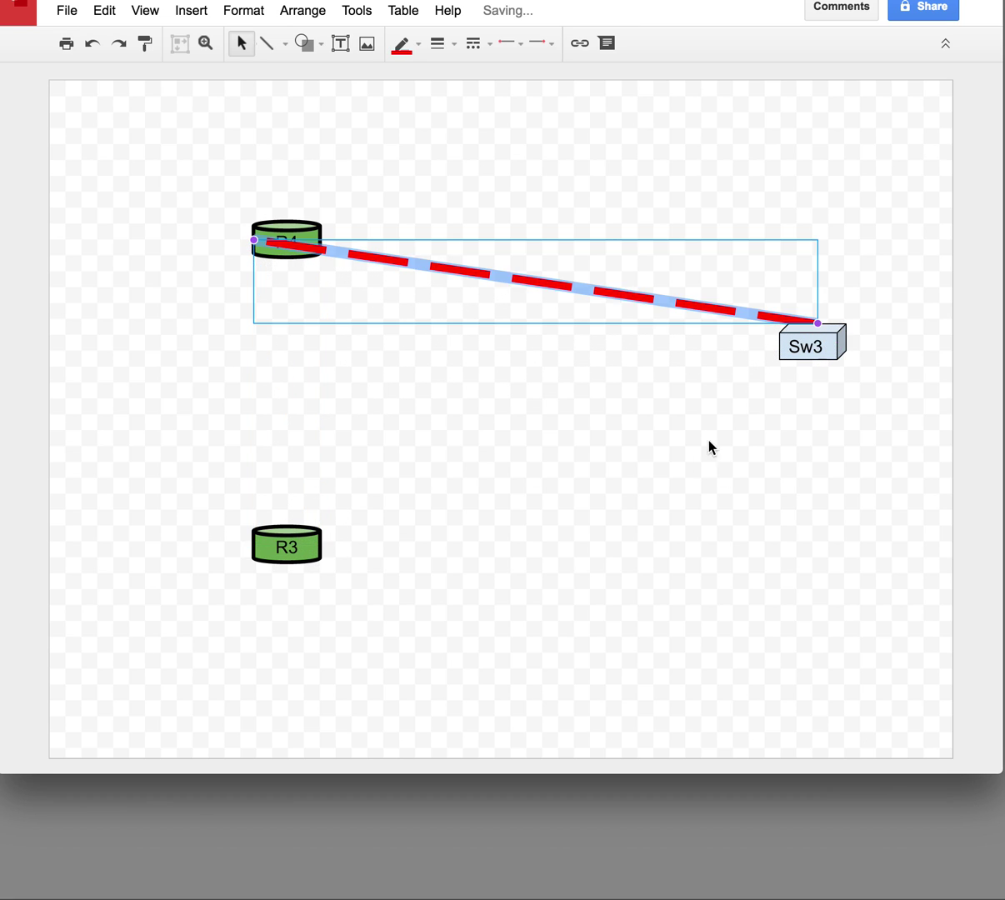
left_click(709, 446)
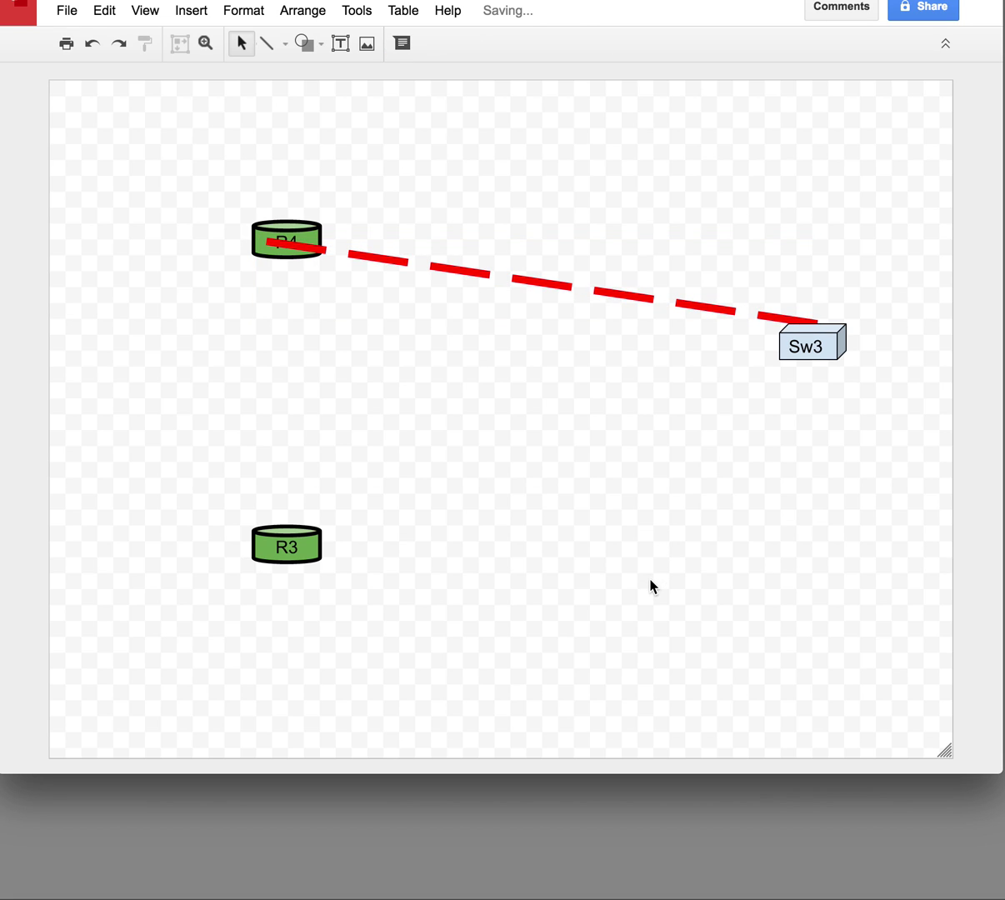
Step: Move router R4 above Sw3 and reattach the dashed line's upper end to the bottom of R4
left_click_drag(297, 226, 854, 172)
left_click(738, 493)
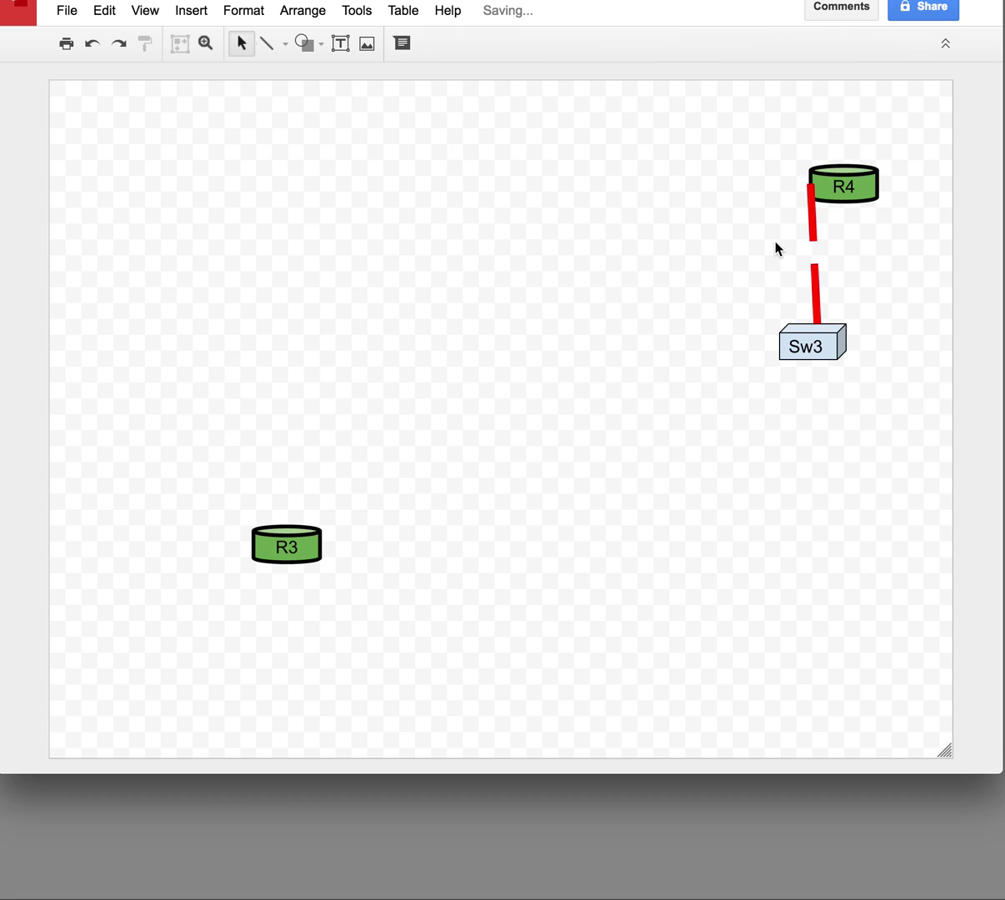
left_click(812, 247)
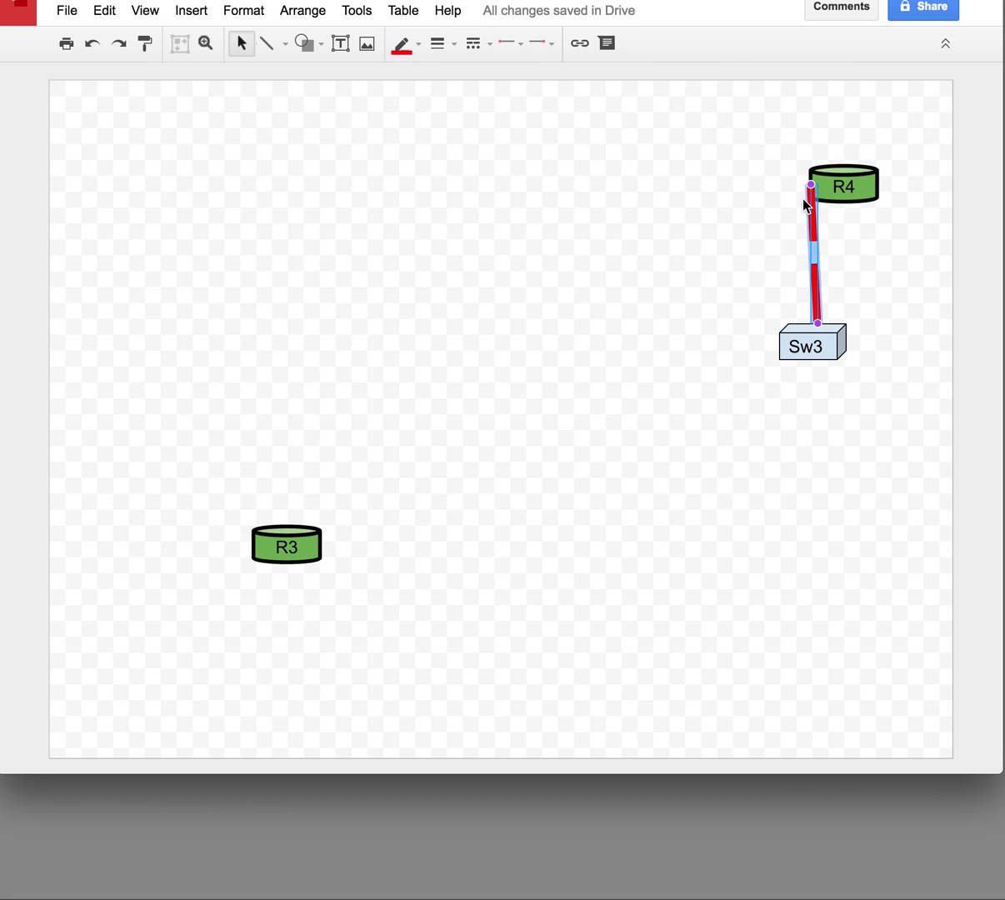
left_click_drag(808, 190, 843, 219)
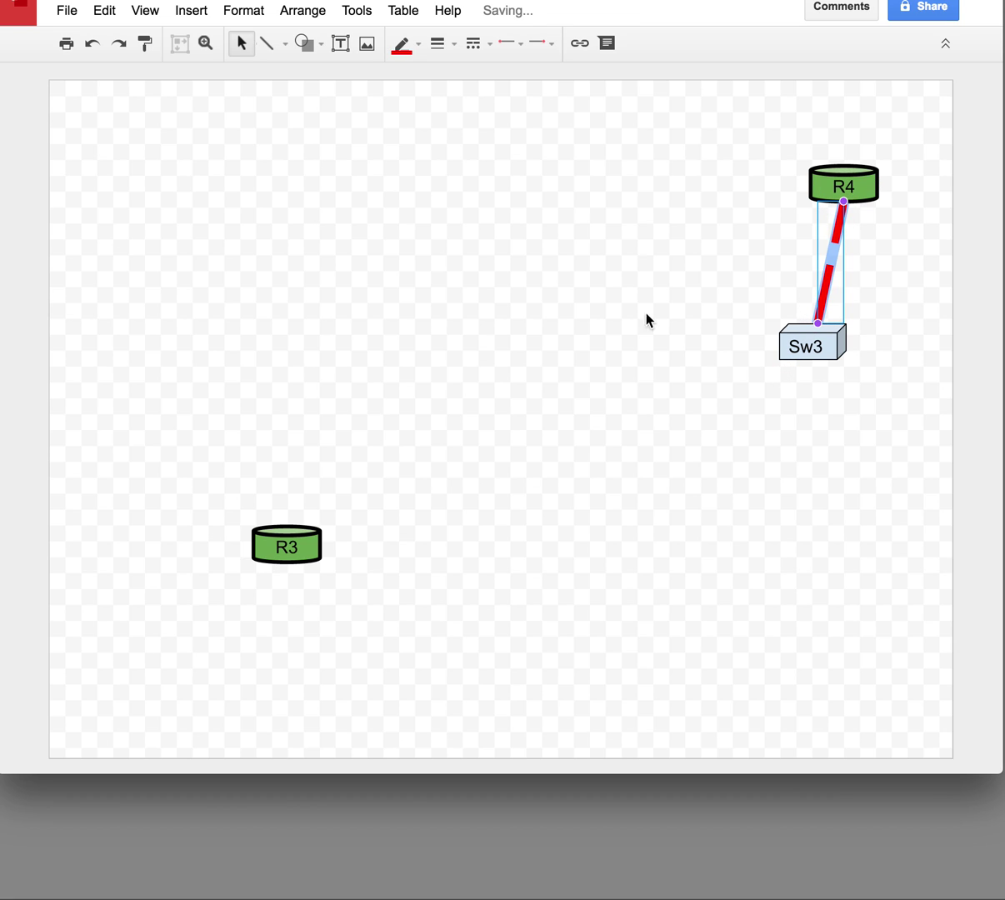
Step: Recolour the line between R4 and Sw3 black and make it solid
left_click(405, 46)
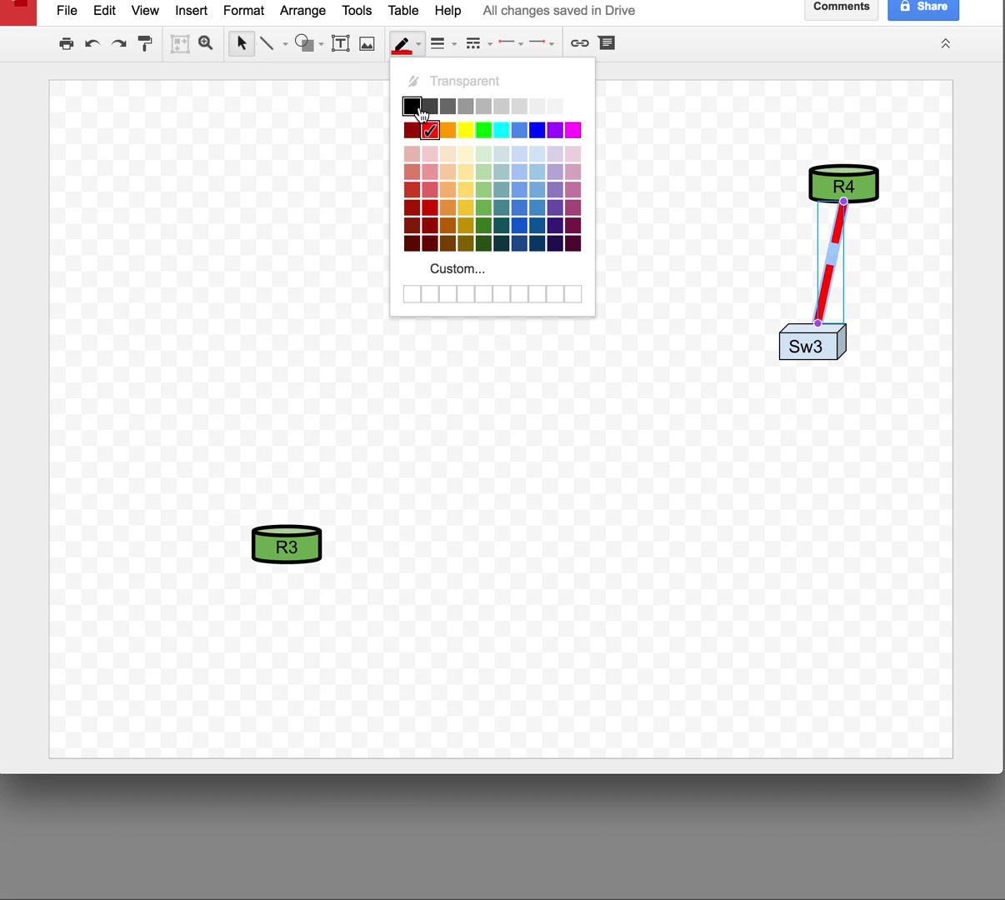
left_click(417, 105)
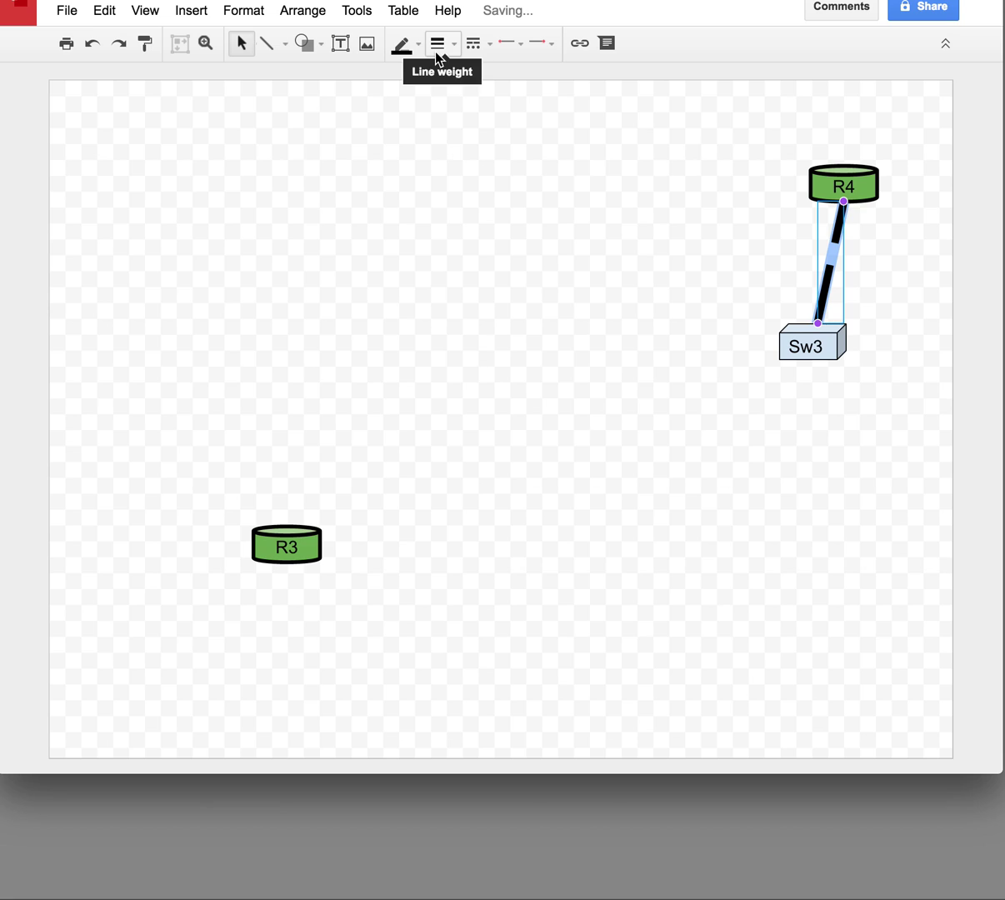
left_click(479, 44)
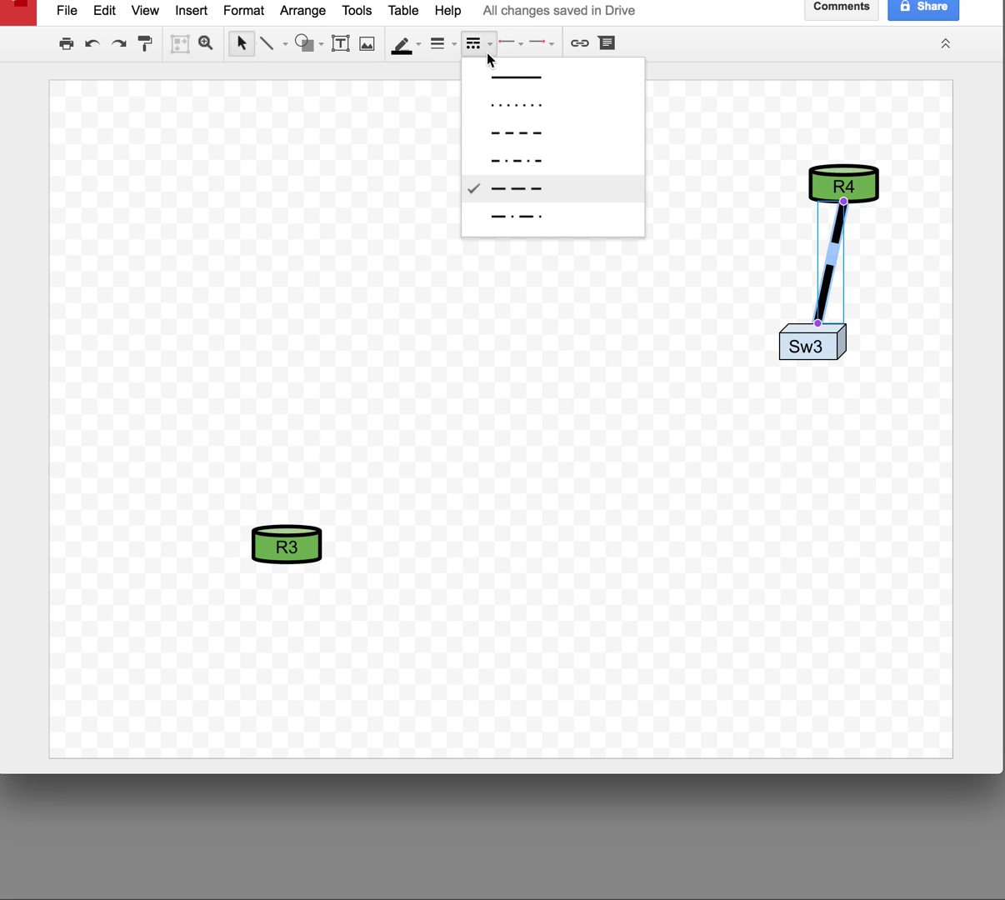
left_click(489, 78)
left_click(527, 335)
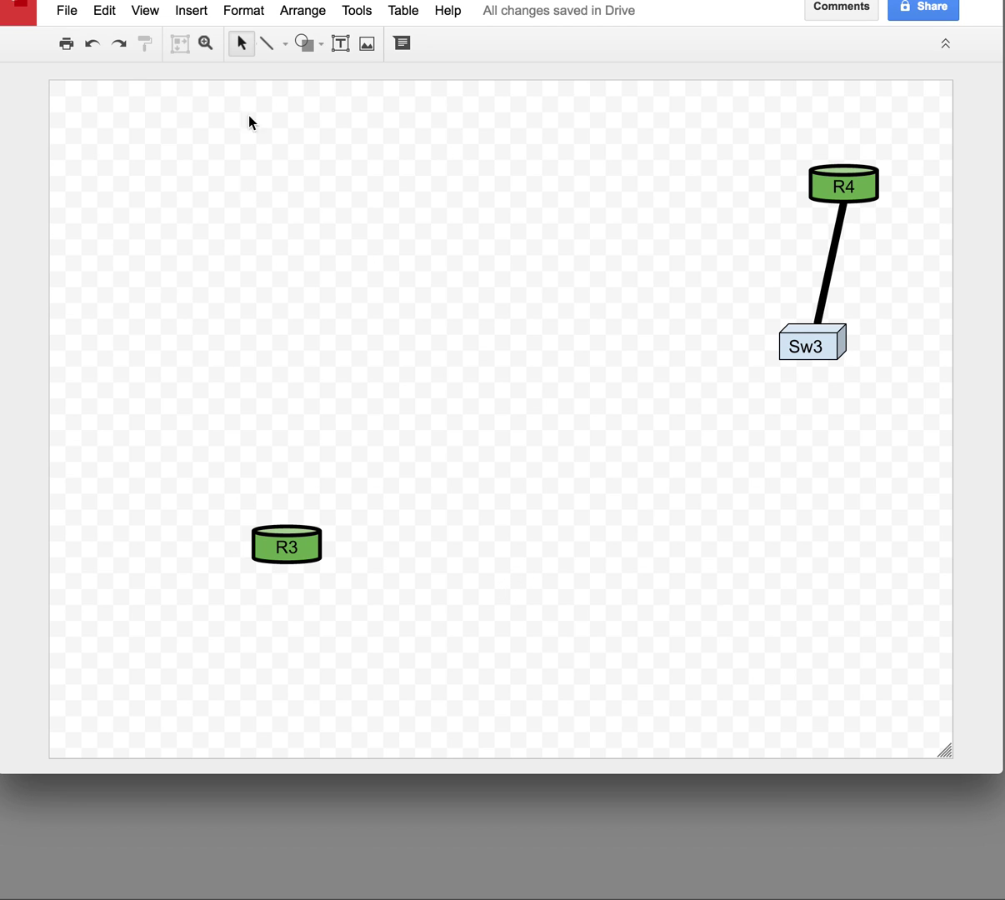
Step: Draw a dodecagon in the empty area above and right of R3 and shrink it to roughly equal width and height
left_click(306, 42)
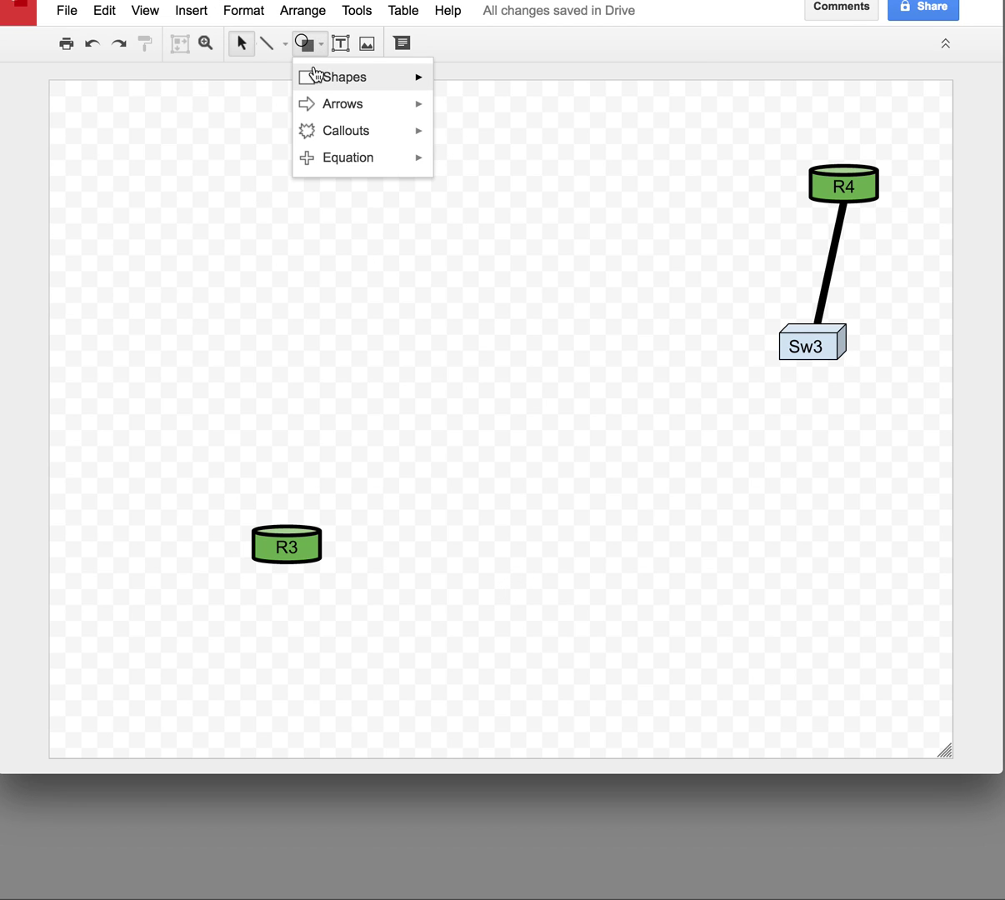
mouse_move(408, 79)
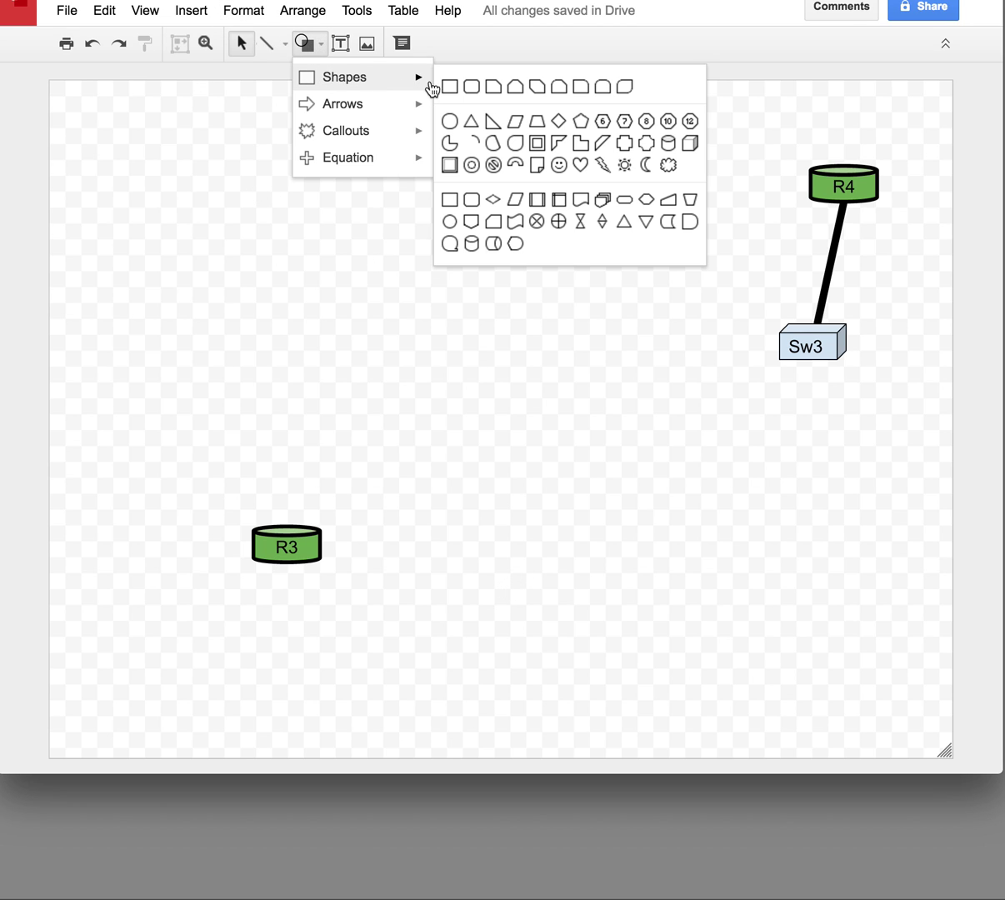
left_click(696, 128)
left_click_drag(338, 182, 647, 588)
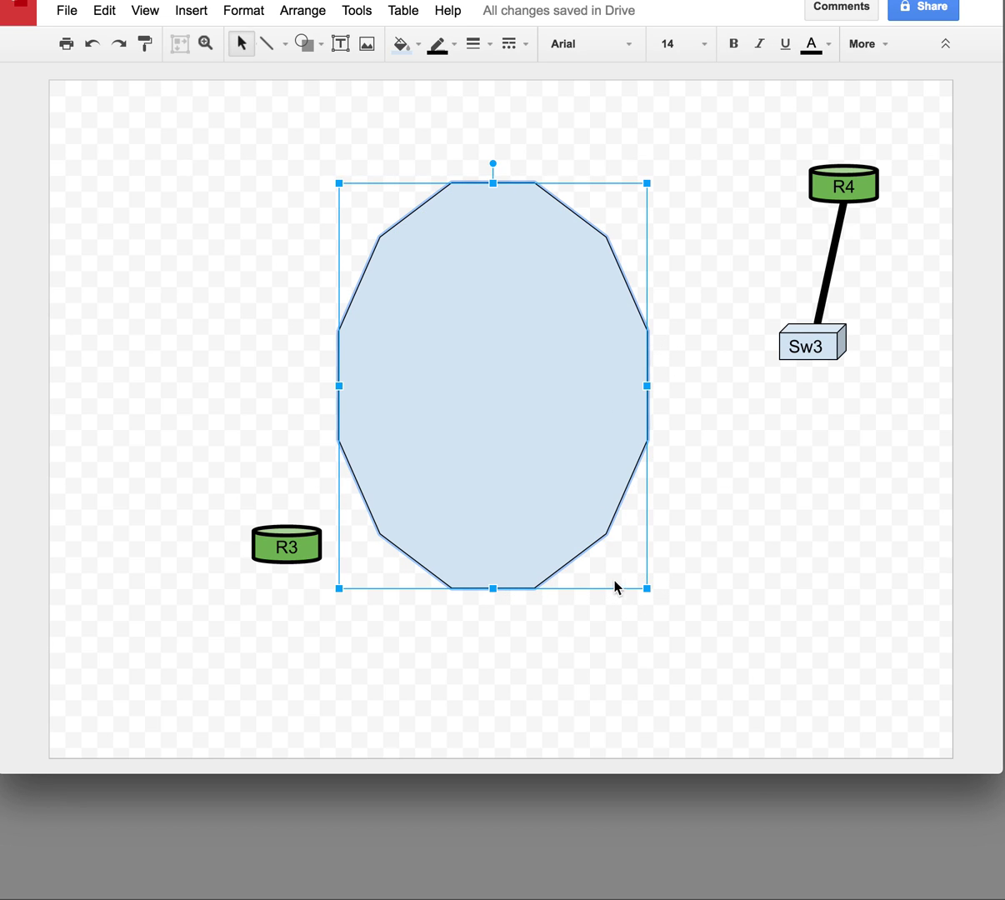
left_click_drag(646, 588, 555, 405)
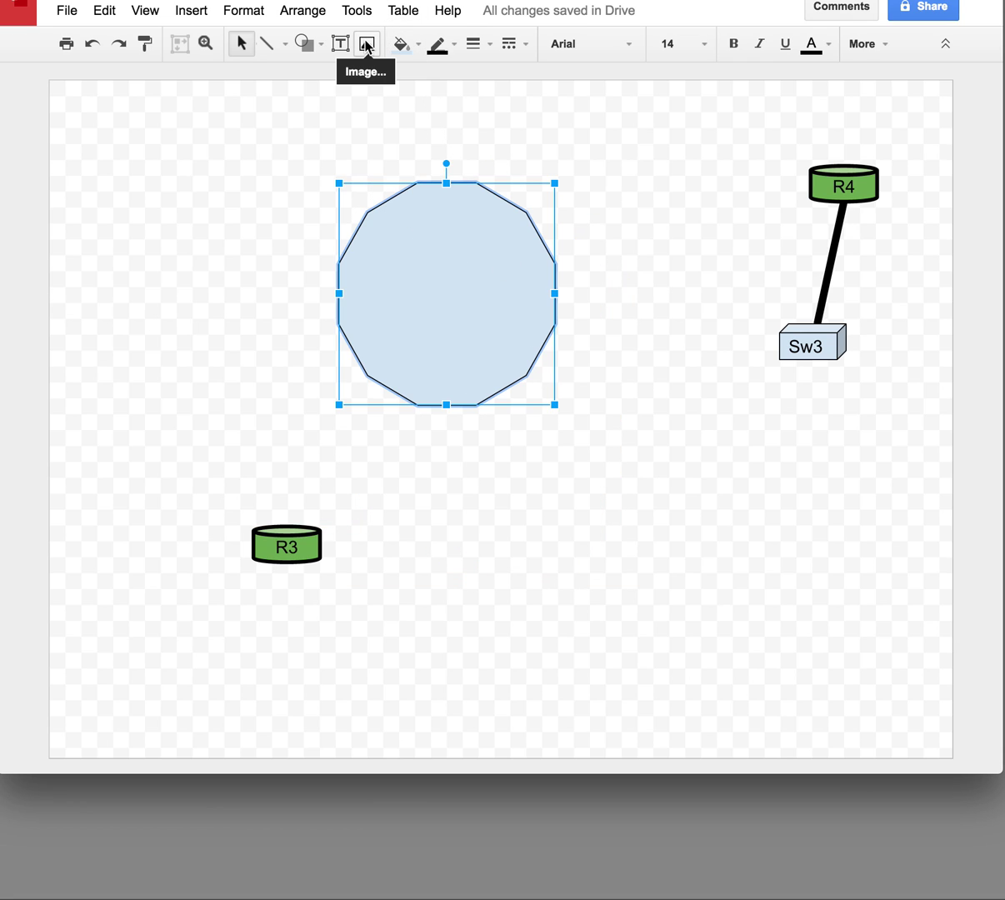
Step: Draw a wide cloud shape below the dodecagon, to the right of router R3
left_click(306, 46)
mouse_move(314, 79)
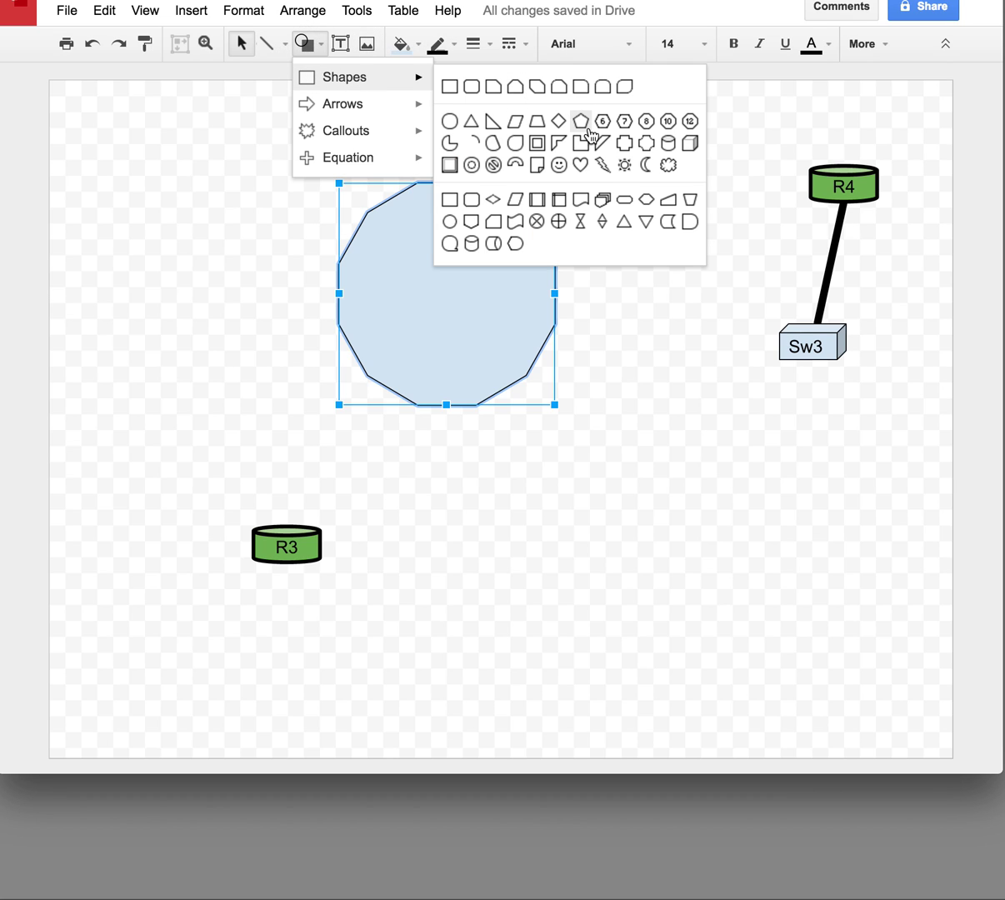
left_click(667, 165)
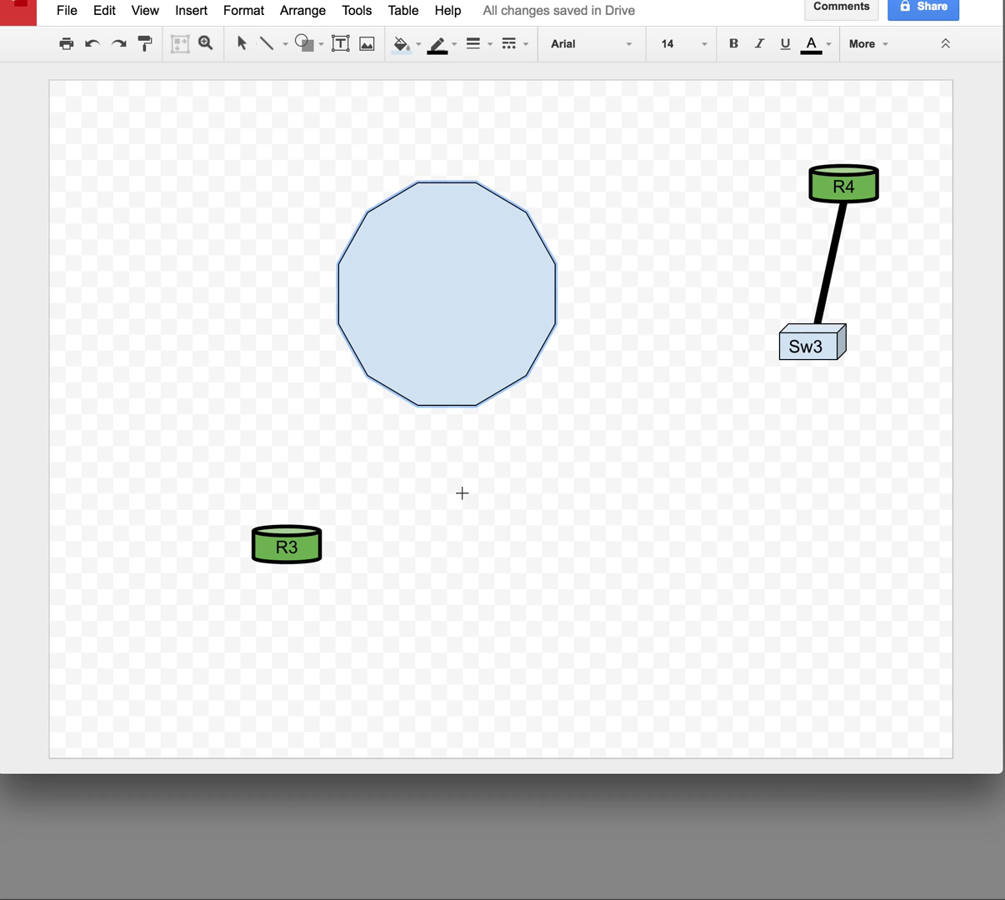
left_click_drag(463, 493, 790, 631)
left_click(258, 324)
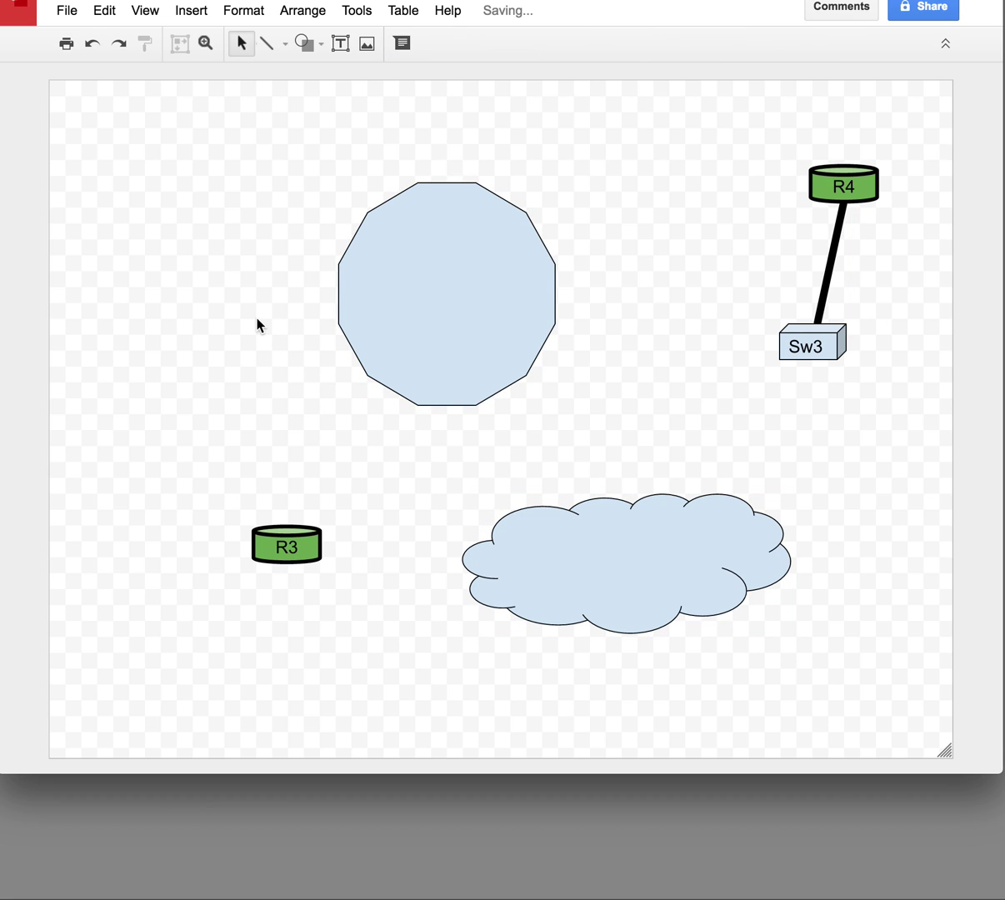
Step: Choose the oval shape for drawing on the canvas
left_click(310, 43)
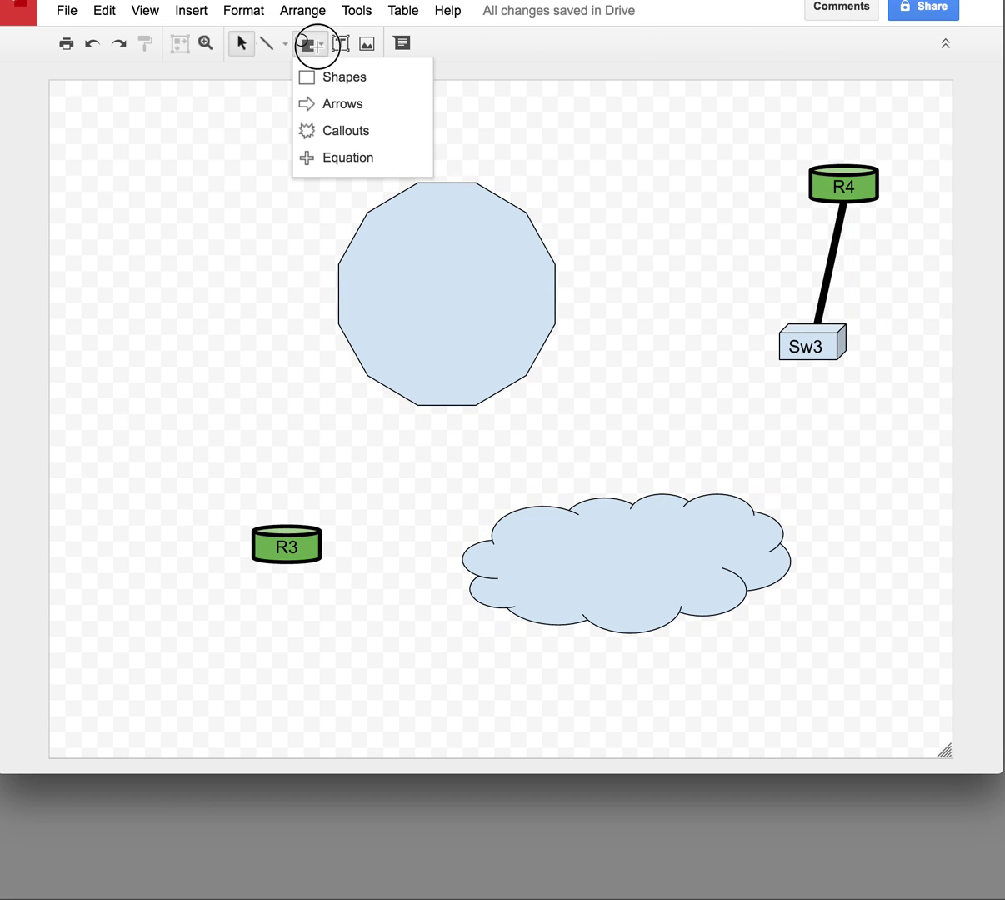
mouse_move(327, 73)
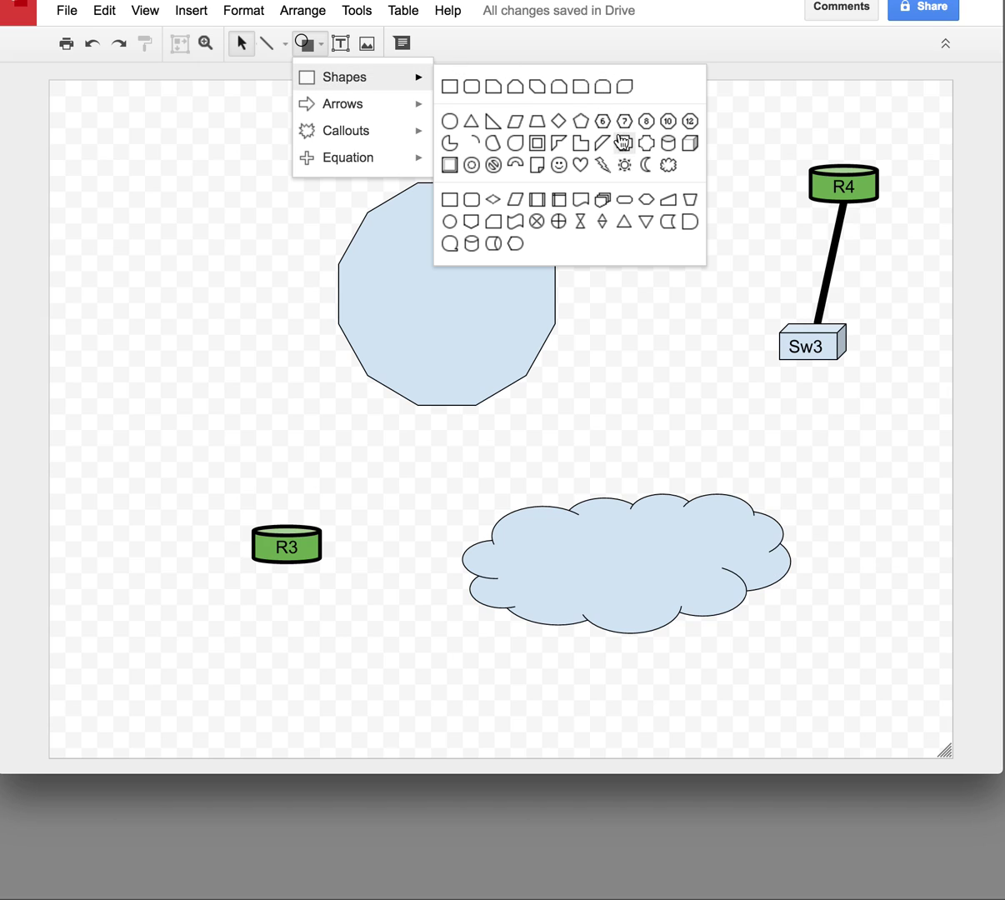
left_click(449, 123)
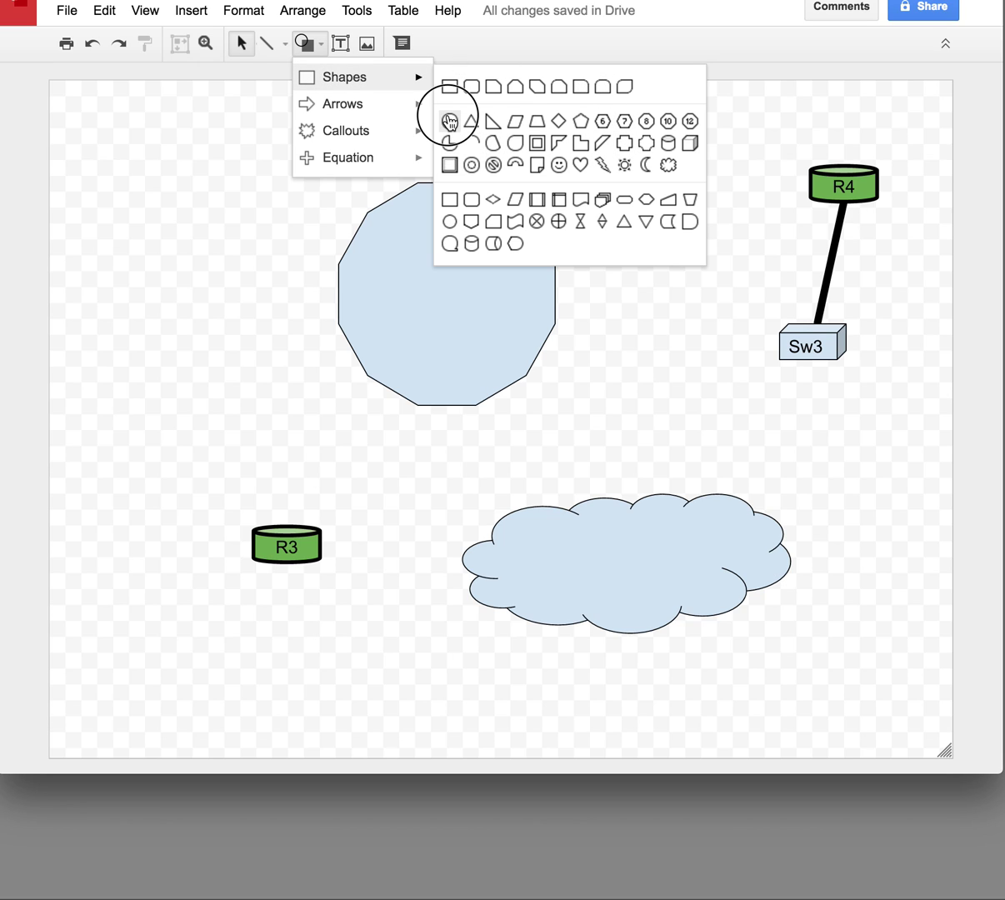